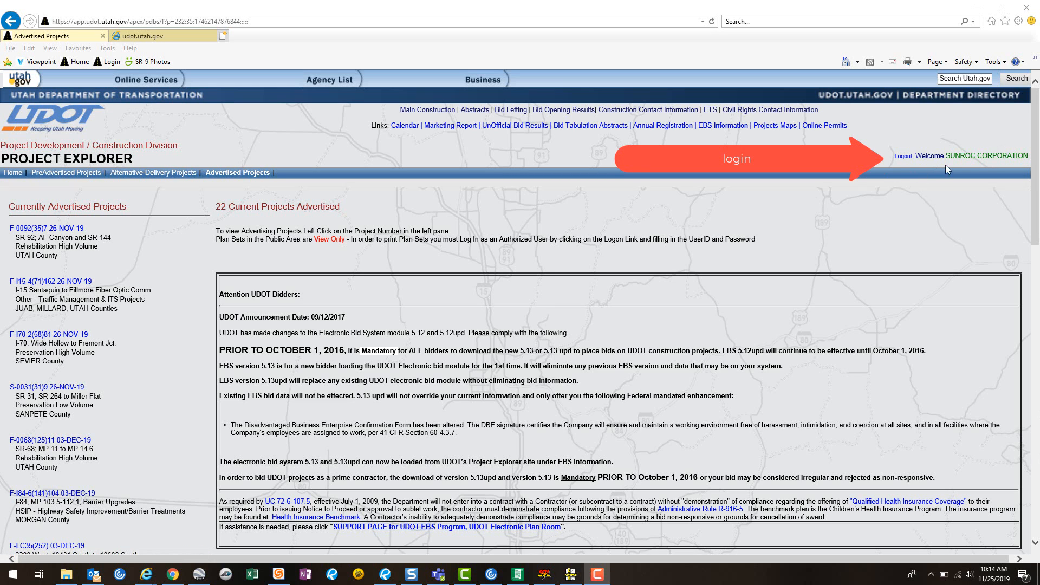
Open advertised project S-0018(61)20, SR-18 Veyo Shoulder Gap Project, and list its downloadable EBS bid items
{"action": "scroll", "coordinate": [157, 307], "scroll_direction": "down", "scroll_amount": 3}
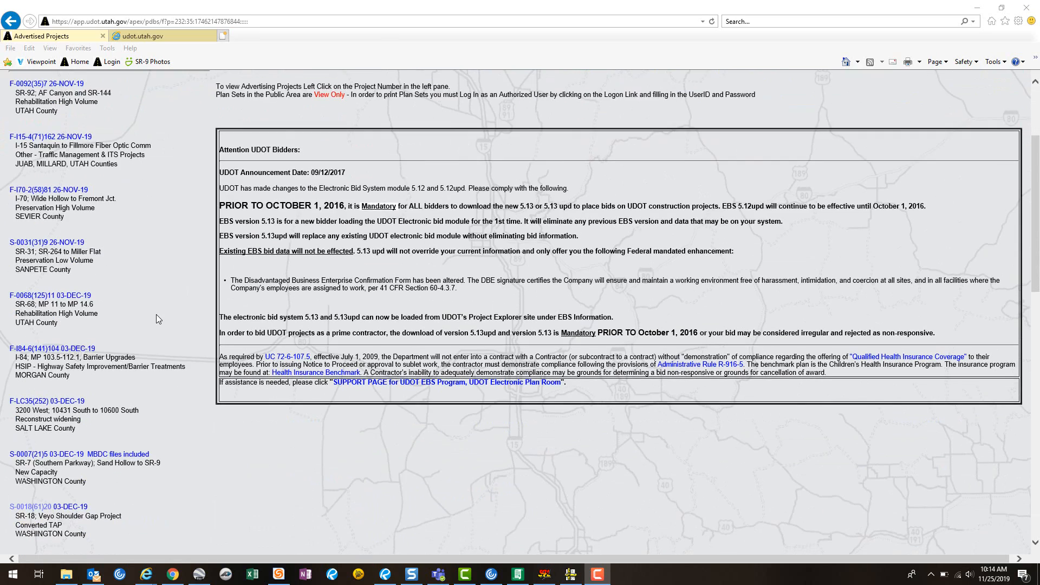
{"action": "scroll", "coordinate": [156, 318], "scroll_direction": "down", "scroll_amount": 2}
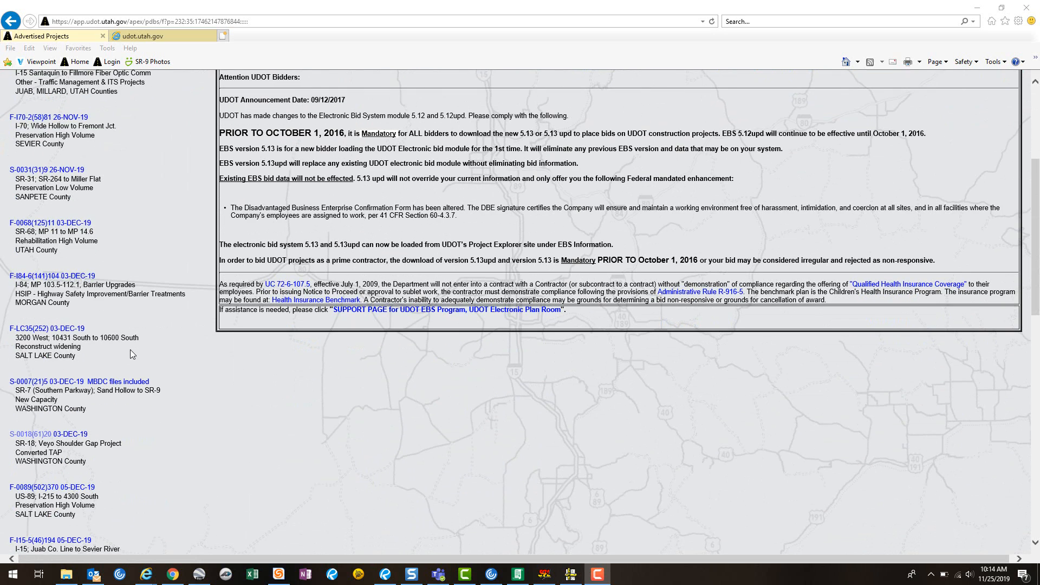
{"action": "left_click", "coordinate": [39, 436]}
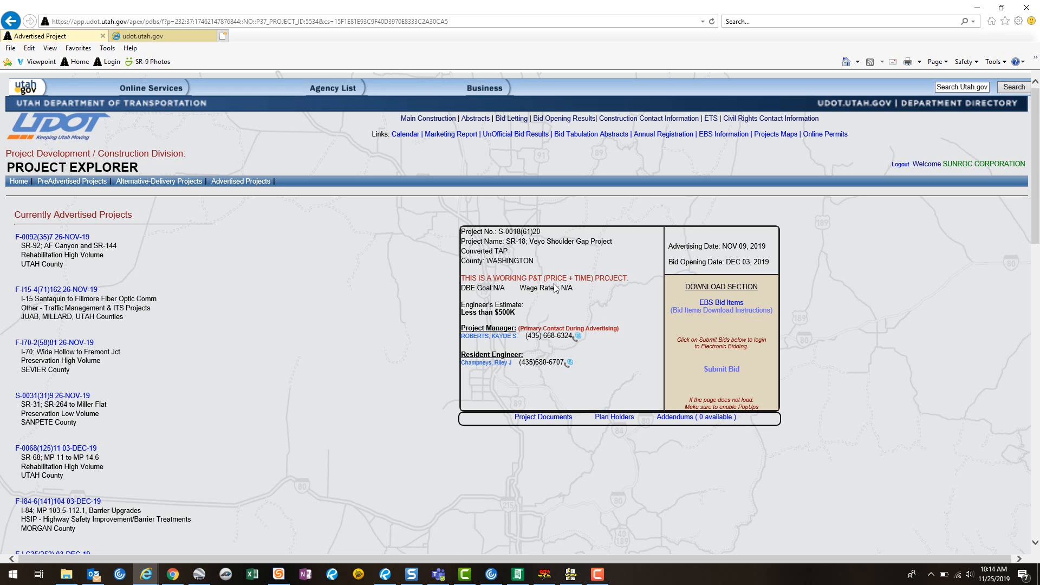
{"action": "left_click", "coordinate": [717, 306]}
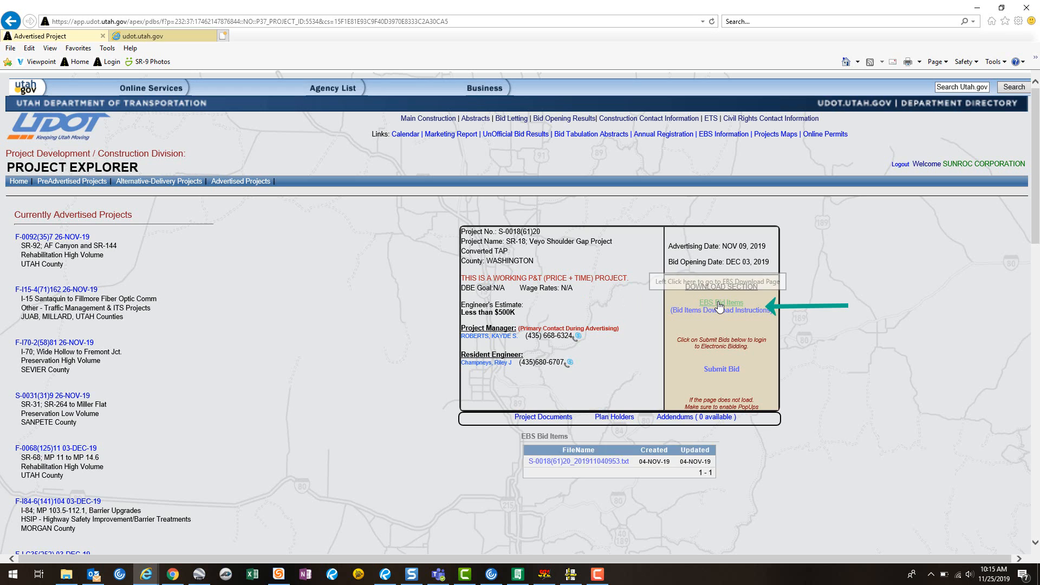
Download the bid item file S-0018(61)20_201911040953.txt and save it in the C: drive's ebs folder
{"action": "left_click", "coordinate": [590, 465]}
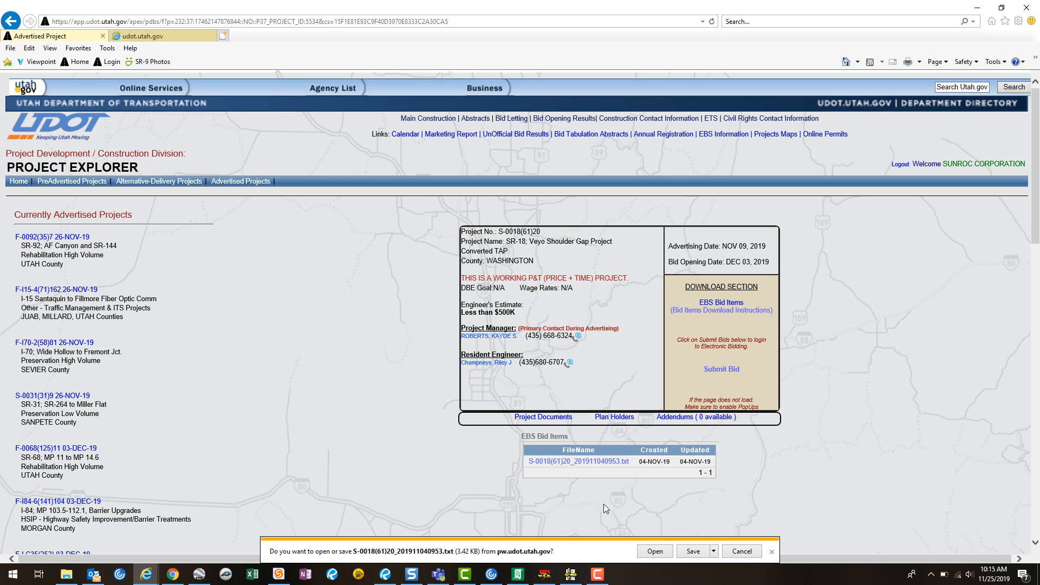
{"action": "left_click", "coordinate": [714, 552]}
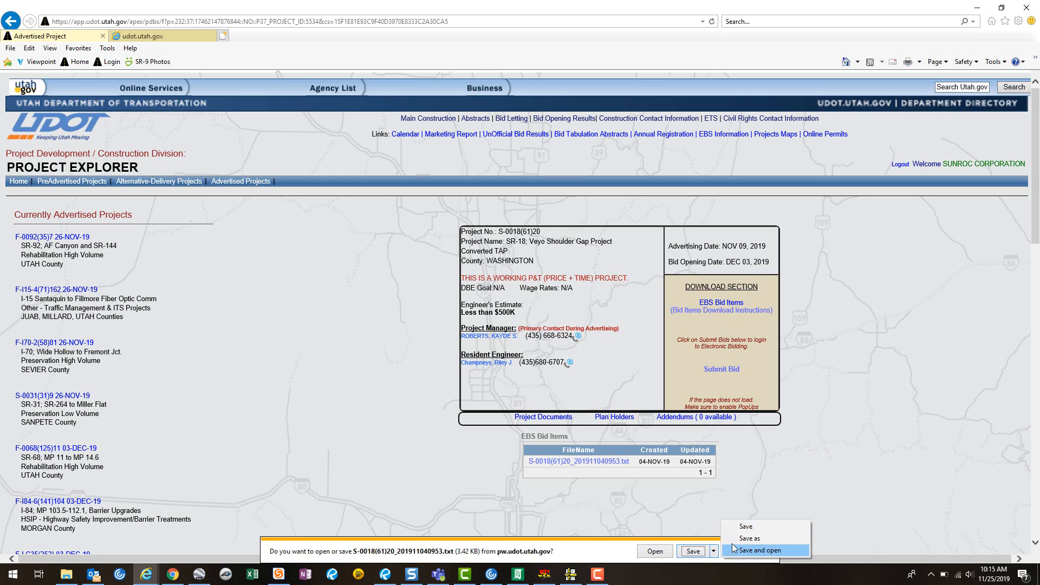
{"action": "left_click", "coordinate": [734, 538]}
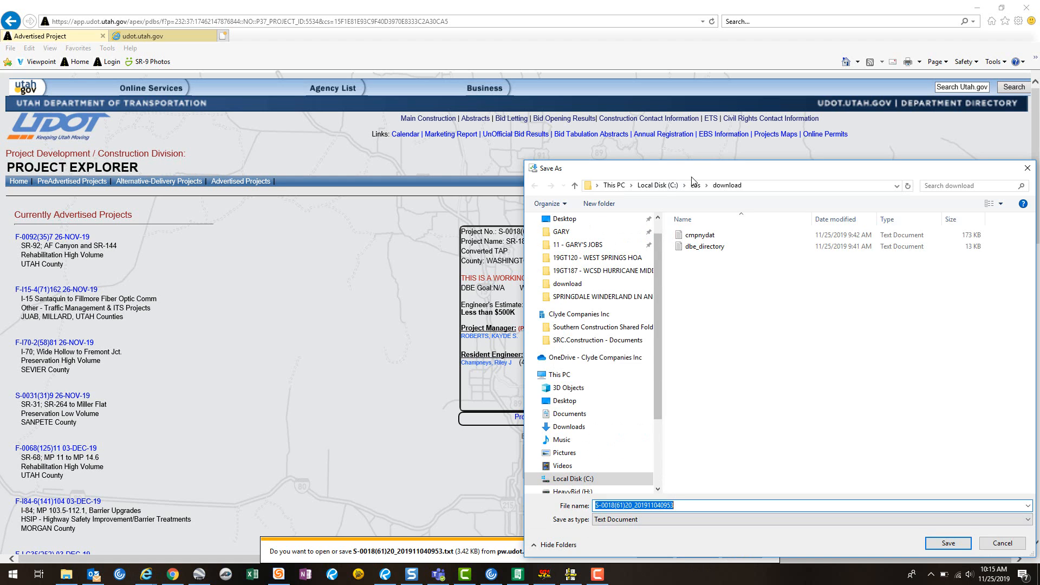
{"action": "left_click_drag", "start_coordinate": [700, 172], "coordinate": [460, 124]}
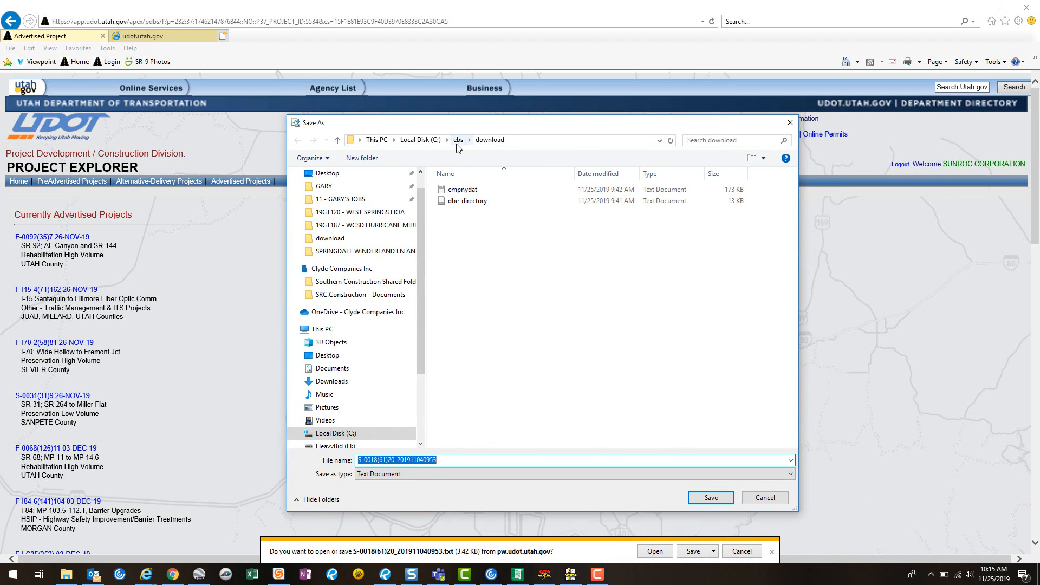
{"action": "left_click", "coordinate": [458, 142]}
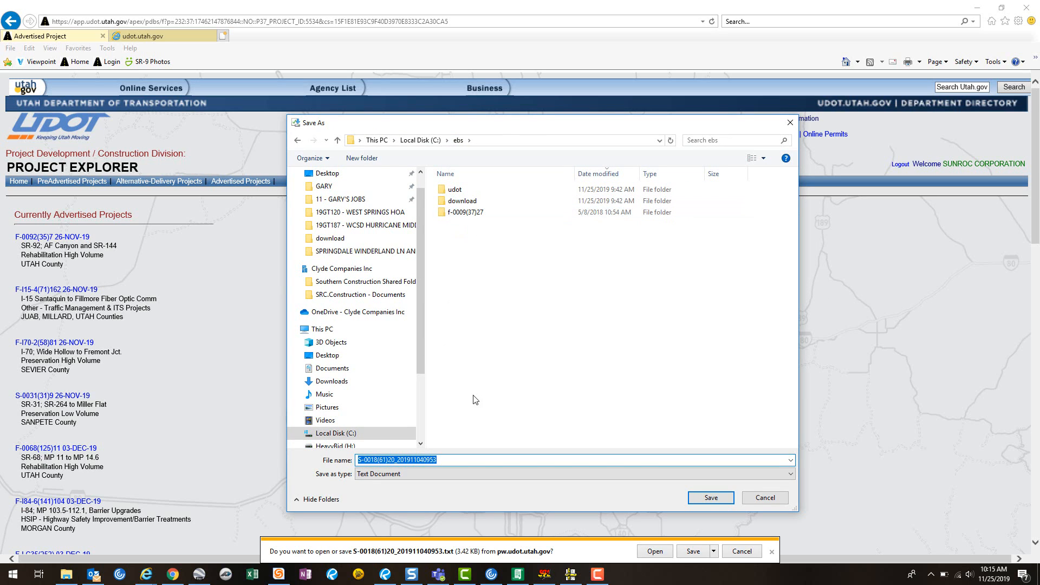
{"action": "left_click", "coordinate": [711, 497]}
{"action": "left_click", "coordinate": [68, 575]}
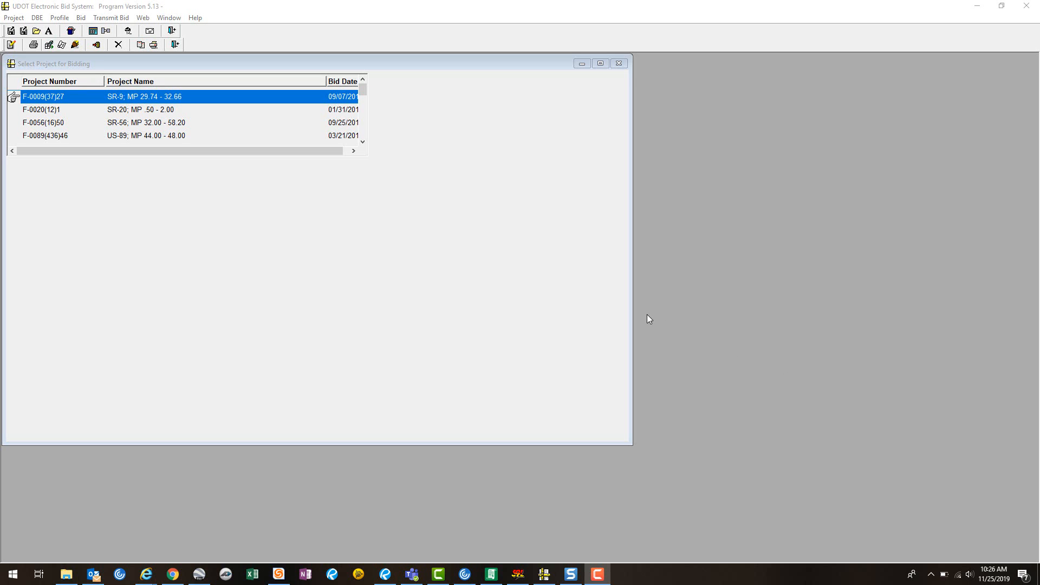
{"action": "left_click", "coordinate": [11, 19]}
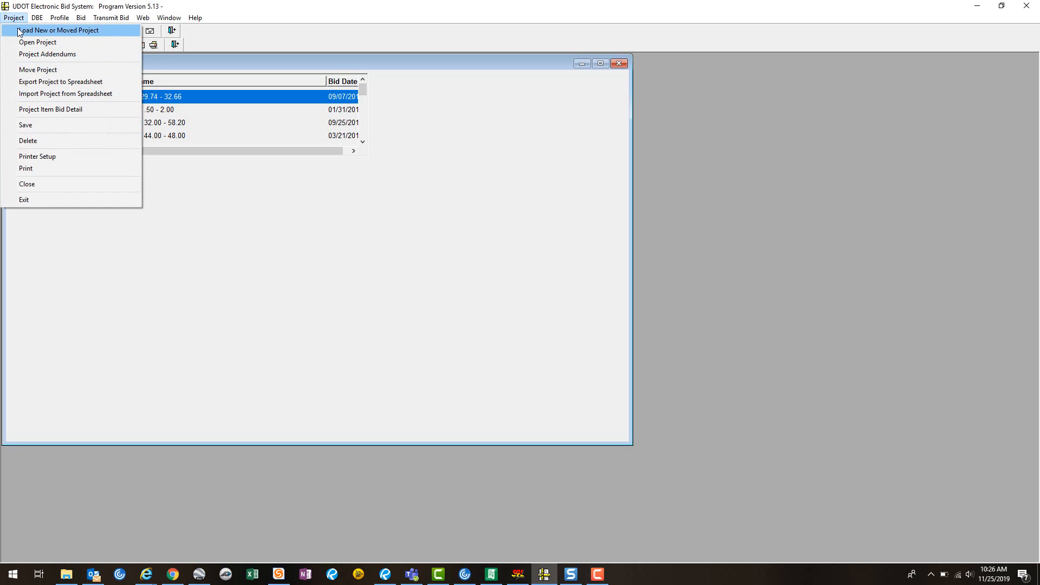
{"action": "left_click", "coordinate": [20, 32]}
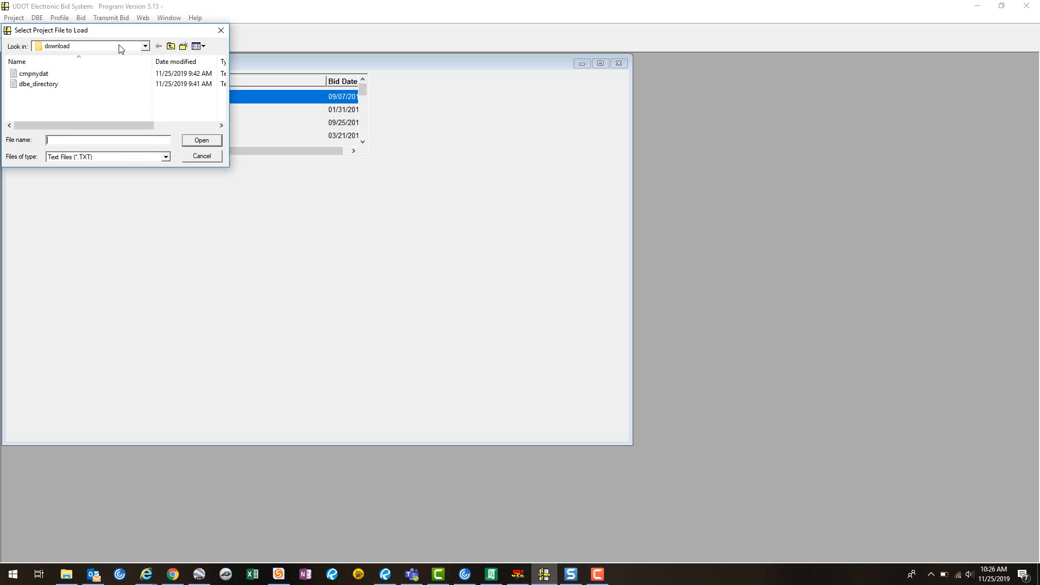
{"action": "left_click", "coordinate": [145, 47]}
{"action": "left_click", "coordinate": [89, 79]}
{"action": "left_click", "coordinate": [145, 46]}
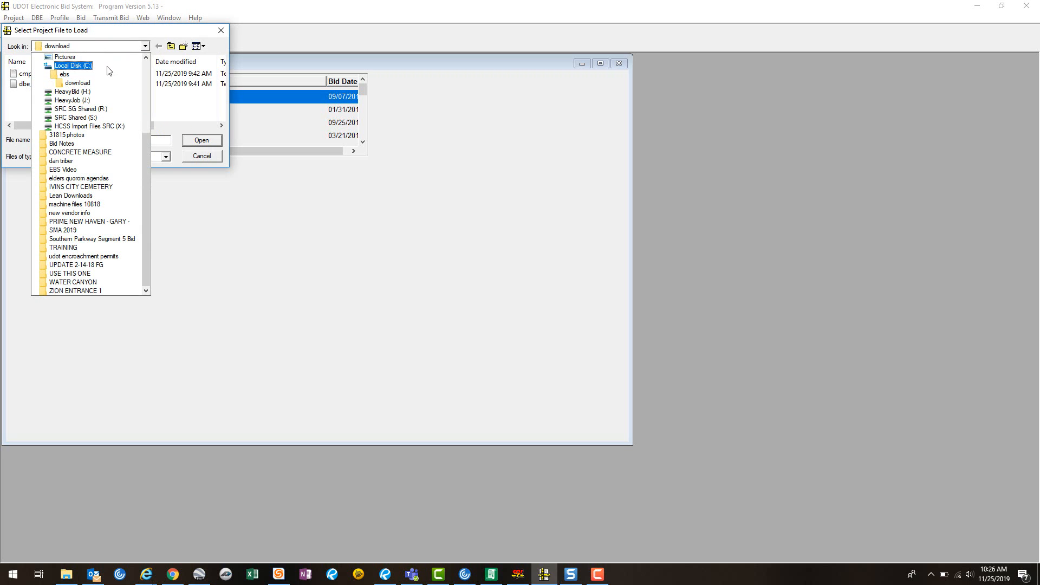
{"action": "left_click", "coordinate": [108, 70]}
{"action": "left_click", "coordinate": [54, 73]}
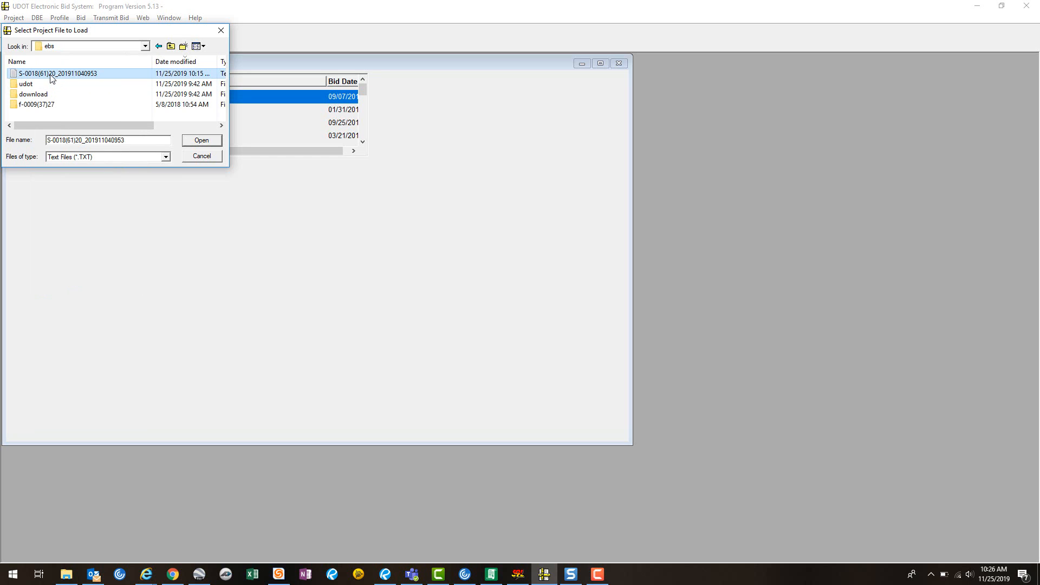
{"action": "left_click", "coordinate": [203, 141]}
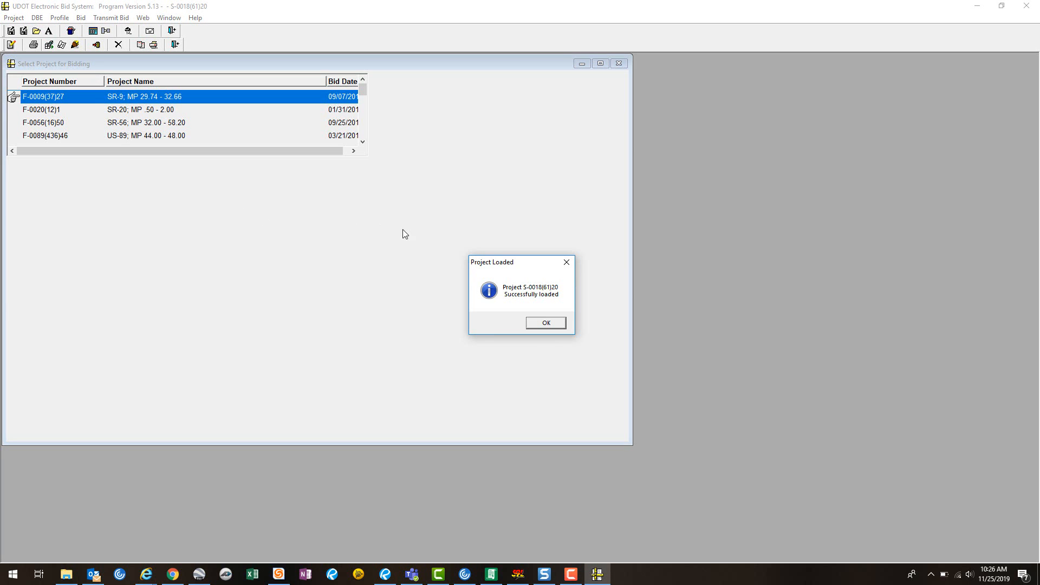
{"action": "left_click", "coordinate": [545, 322]}
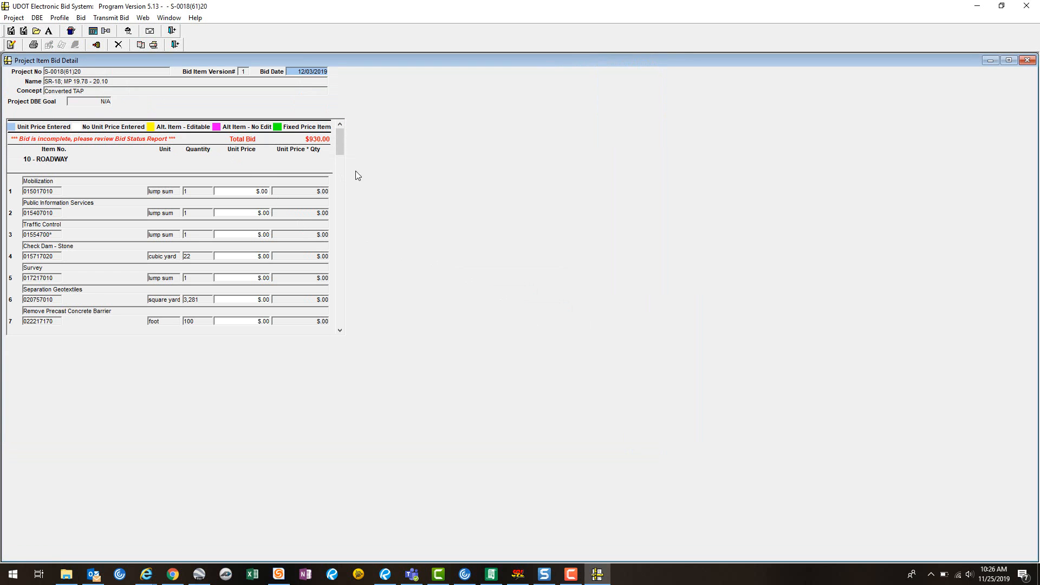
Export the loaded project for spreadsheet use as a text file named SR-18 Export HB in the ebs folder
{"action": "left_click_drag", "start_coordinate": [342, 142], "coordinate": [333, 320]}
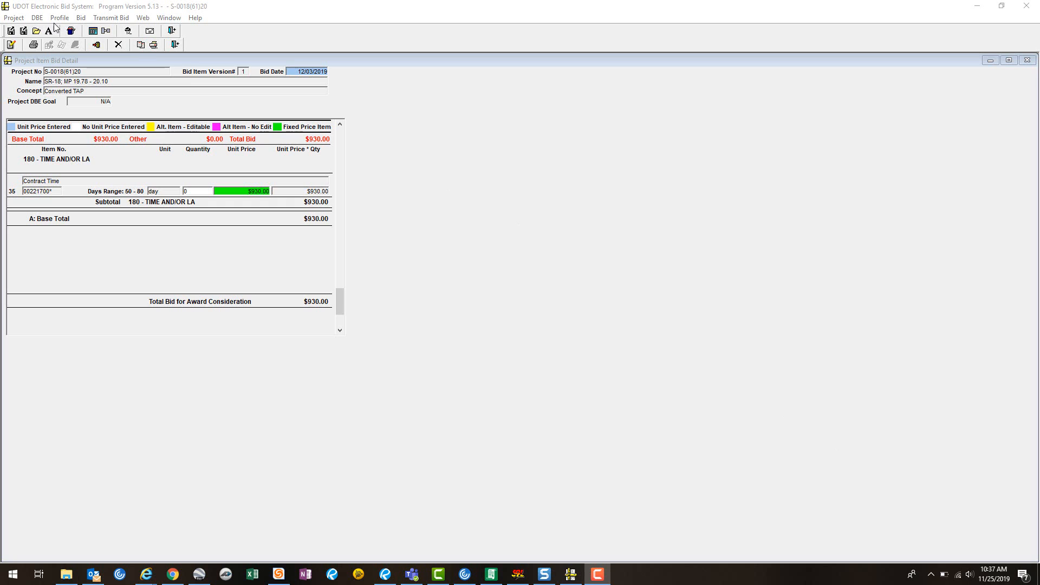
{"action": "left_click", "coordinate": [9, 19]}
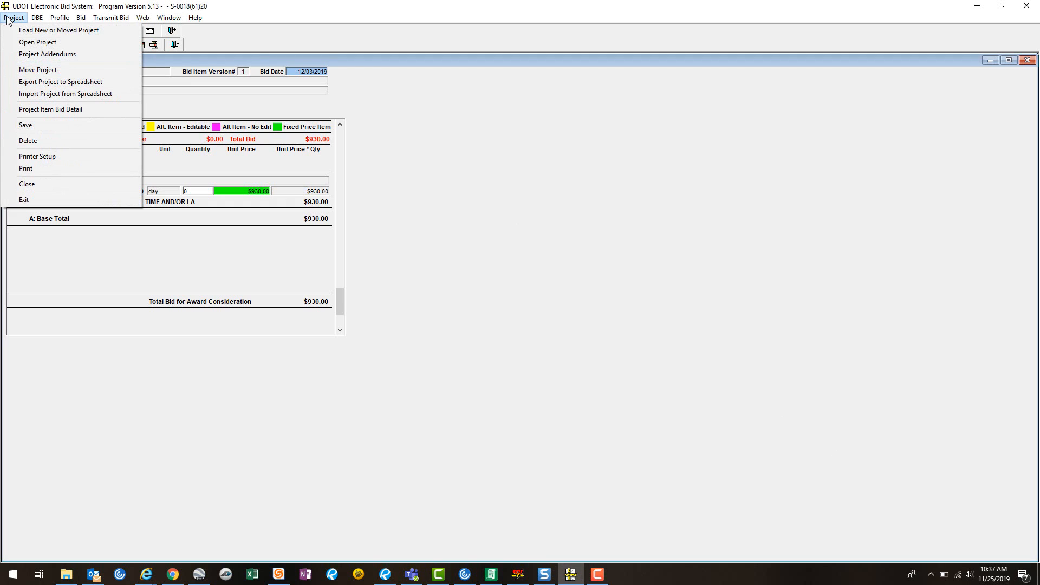
{"action": "left_click", "coordinate": [41, 82]}
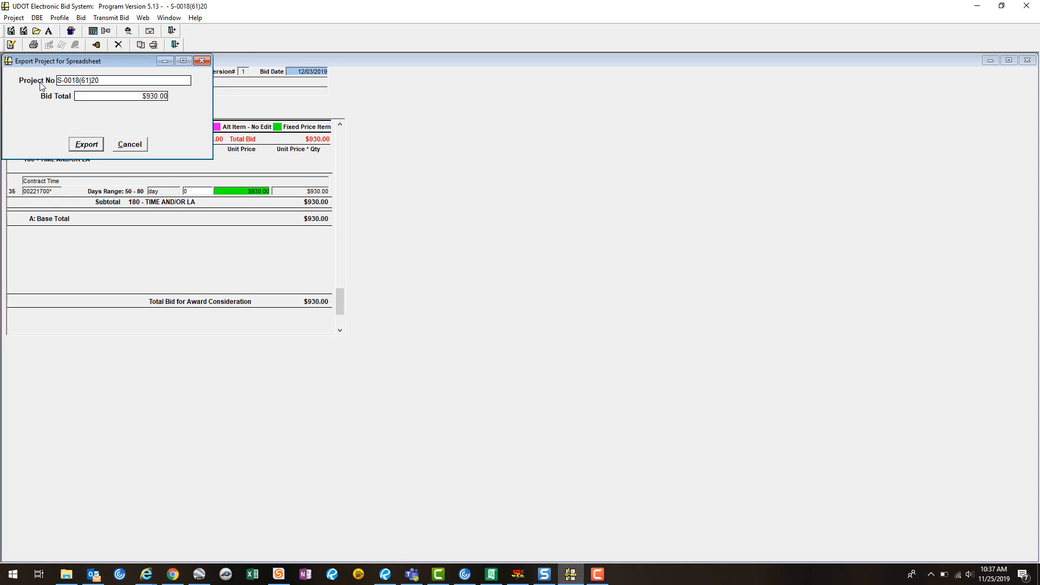
{"action": "left_click", "coordinate": [90, 147]}
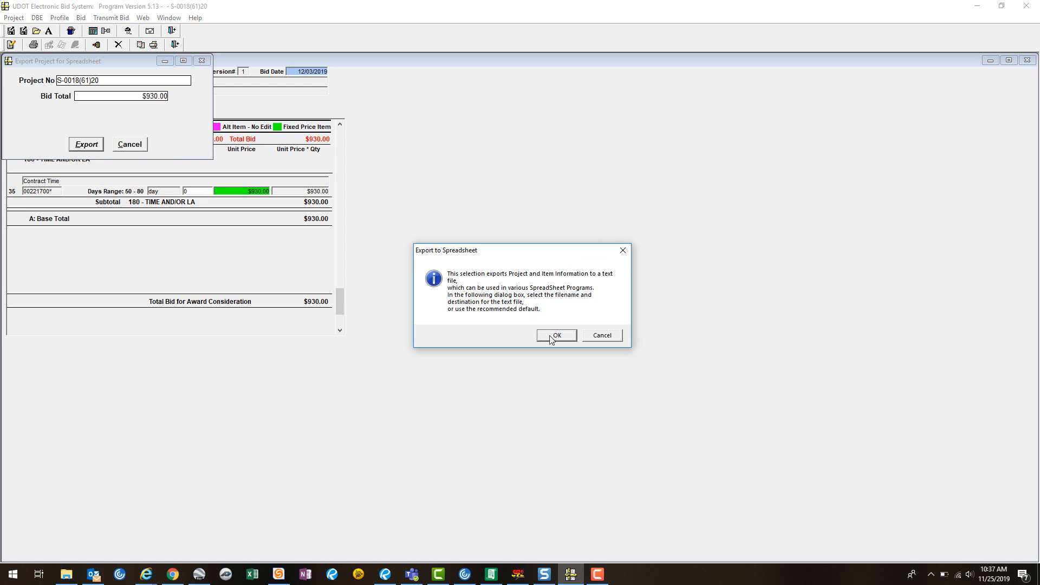
{"action": "left_click", "coordinate": [551, 336]}
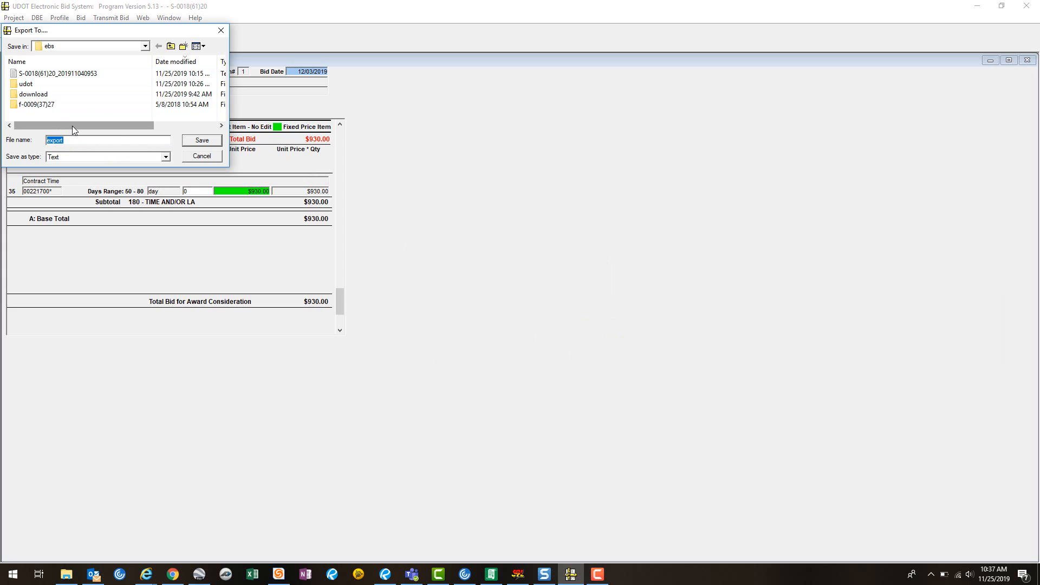
{"action": "type", "text": "SR-18 E"}
{"action": "key", "text": "Return"}
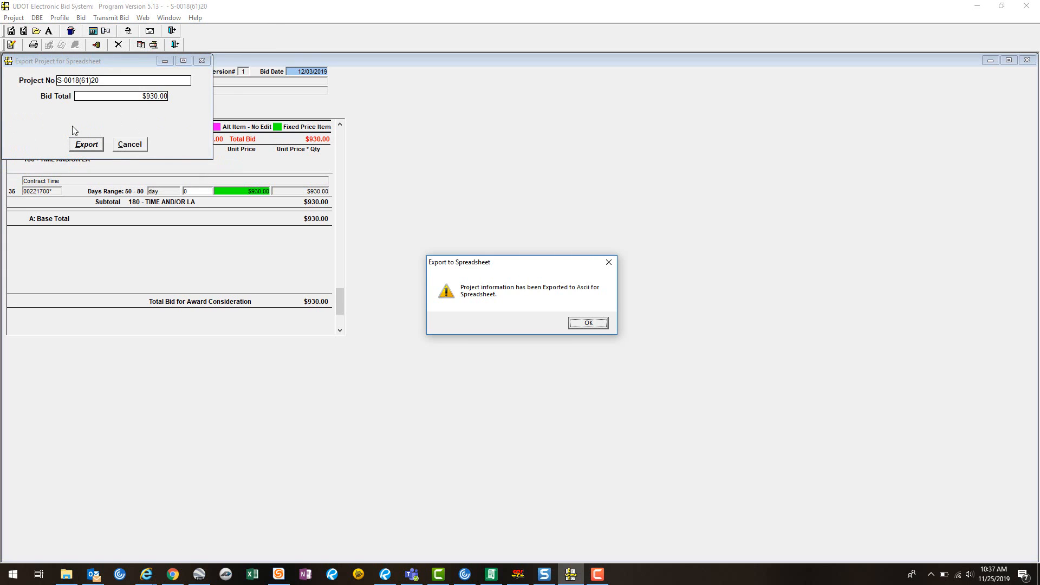
{"action": "left_click", "coordinate": [590, 323]}
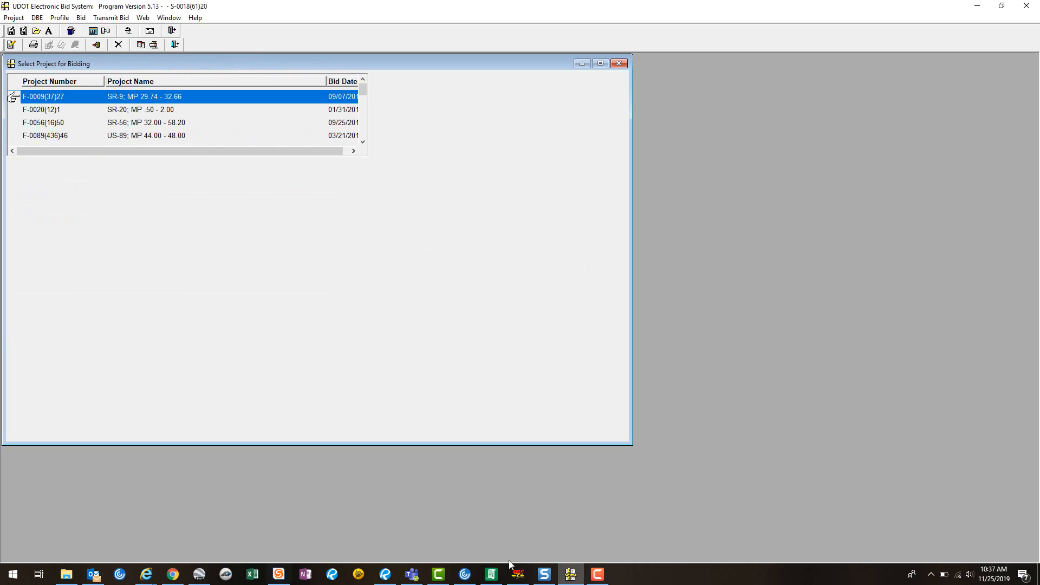
Switch to HeavyBid, open the biditem setup of the SR-18 estimate and start a DOT biditem import
{"action": "left_click", "coordinate": [491, 576]}
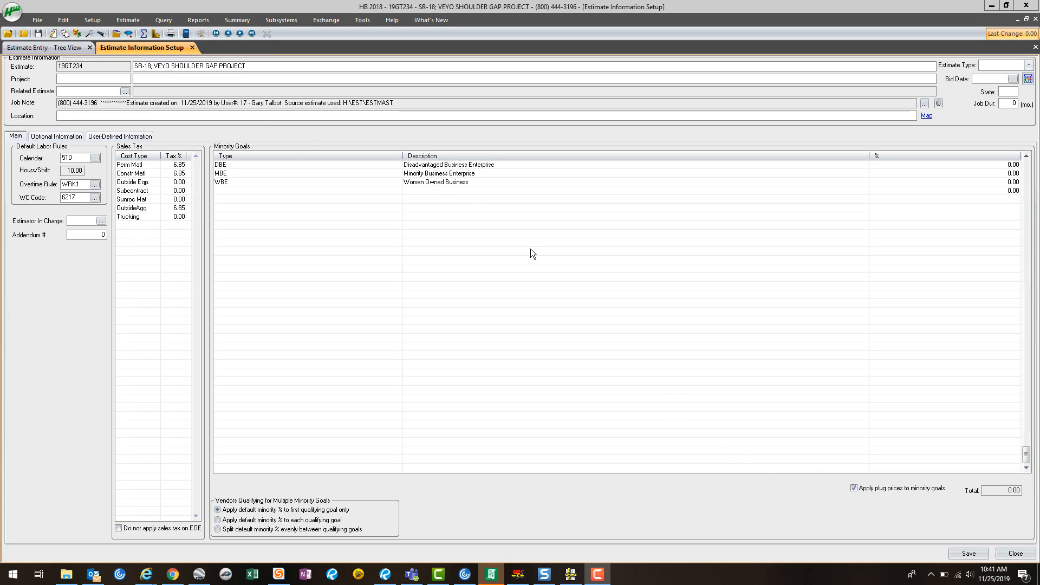
{"action": "left_click", "coordinate": [100, 21]}
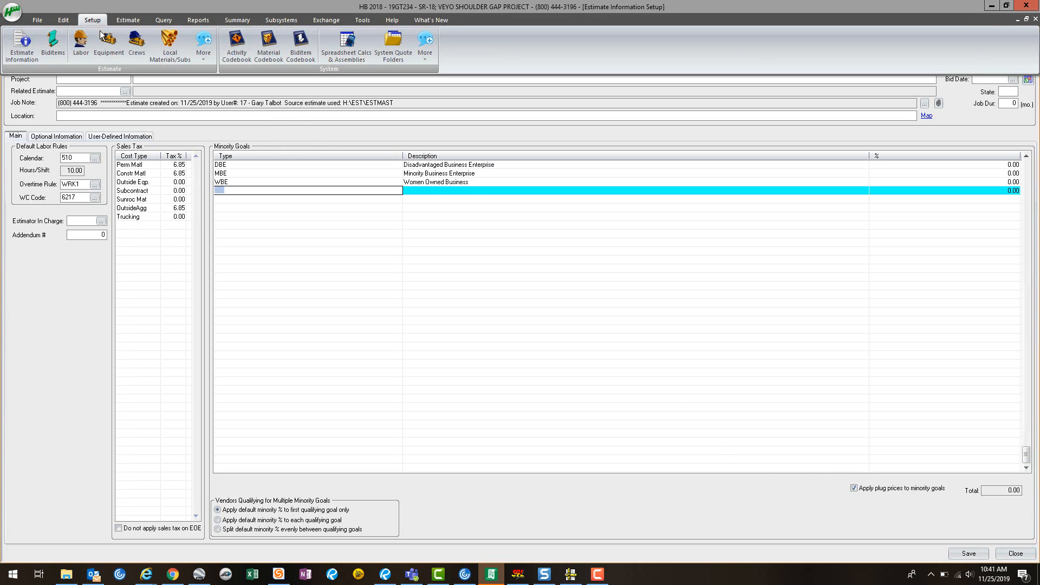
{"action": "left_click", "coordinate": [52, 44]}
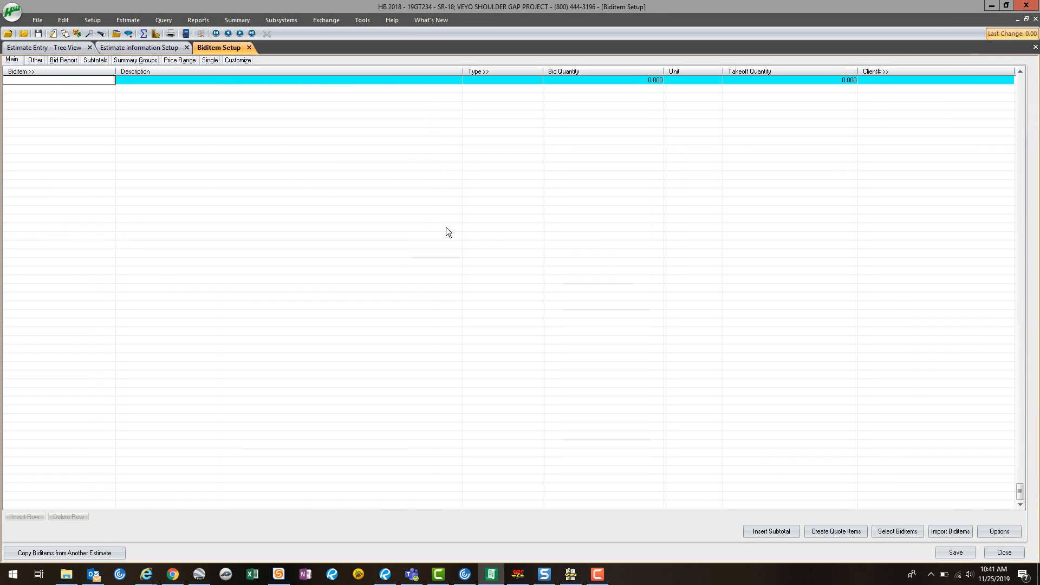
{"action": "left_click", "coordinate": [946, 532]}
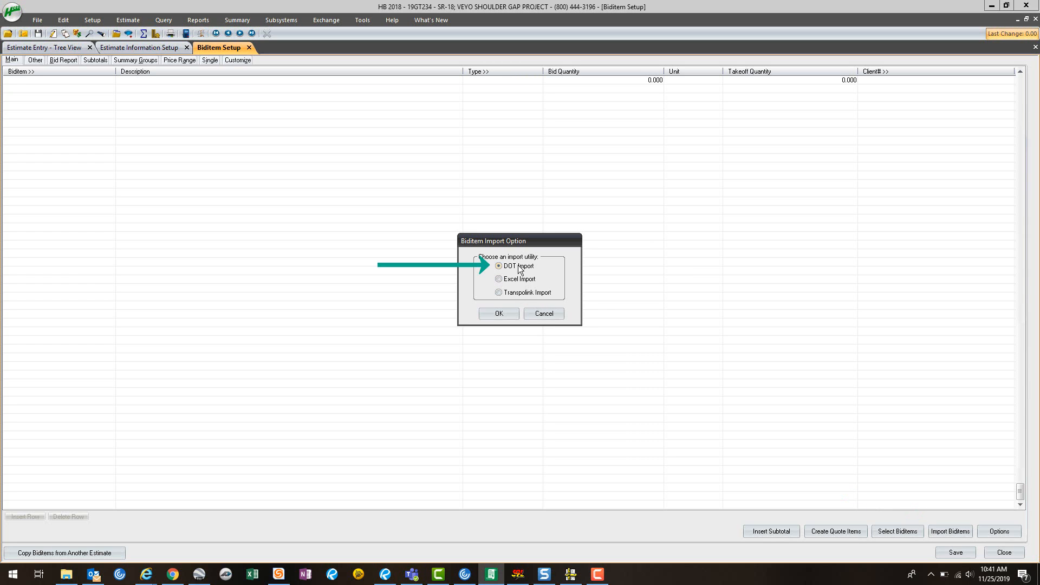
{"action": "left_click", "coordinate": [499, 314]}
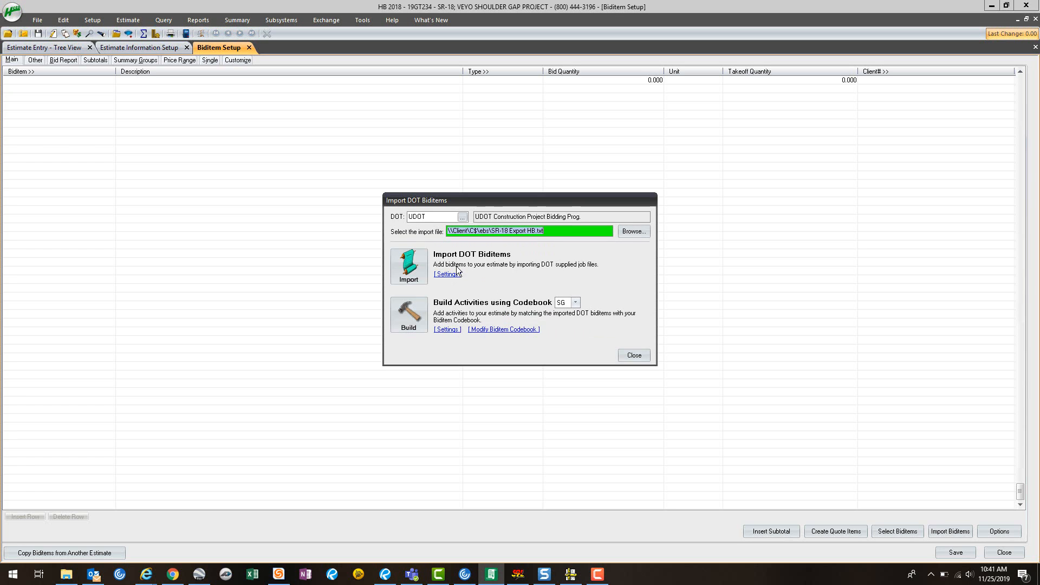
Set the import's DOT entity to UDOT, the UDOT Construction Project Bidding Prog
{"action": "left_click", "coordinate": [462, 217]}
{"action": "key", "text": "Down"}
{"action": "key", "text": "Down"}
{"action": "key", "text": "Down"}
{"action": "key", "text": "Down"}
{"action": "key", "text": "Down"}
{"action": "key", "text": "Down"}
{"action": "key", "text": "Down"}
{"action": "key", "text": "Down"}
{"action": "key", "text": "Down"}
{"action": "key", "text": "Down"}
{"action": "key", "text": "Down"}
{"action": "key", "text": "Down"}
{"action": "key", "text": "Down"}
{"action": "key", "text": "Down"}
{"action": "key", "text": "Down"}
{"action": "key", "text": "Down"}
{"action": "key", "text": "Down"}
{"action": "key", "text": "Down"}
{"action": "key", "text": "Down"}
{"action": "key", "text": "Down"}
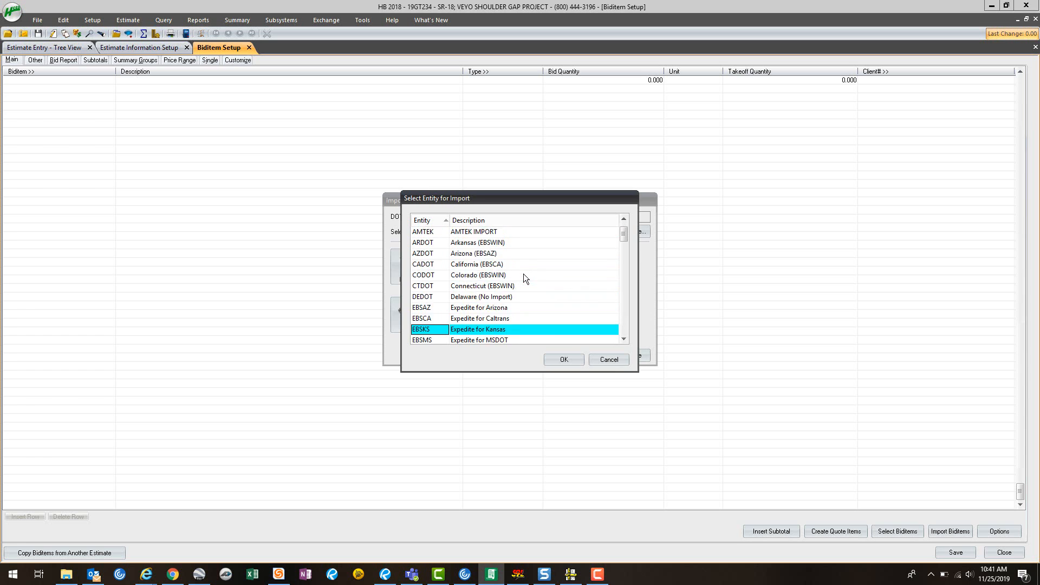
{"action": "key", "text": "Down"}
{"action": "key", "text": "Down"}
{"action": "key", "text": "Down"}
{"action": "key", "text": "Down"}
{"action": "key", "text": "Down"}
{"action": "key", "text": "Down"}
{"action": "key", "text": "Down"}
{"action": "key", "text": "Down"}
{"action": "key", "text": "Down"}
{"action": "key", "text": "Down"}
{"action": "key", "text": "Down"}
{"action": "key", "text": "Down"}
{"action": "key", "text": "Down"}
{"action": "key", "text": "Down"}
{"action": "key", "text": "Down"}
{"action": "key", "text": "Down"}
{"action": "key", "text": "Down"}
{"action": "key", "text": "Down"}
{"action": "key", "text": "Down"}
{"action": "key", "text": "Down"}
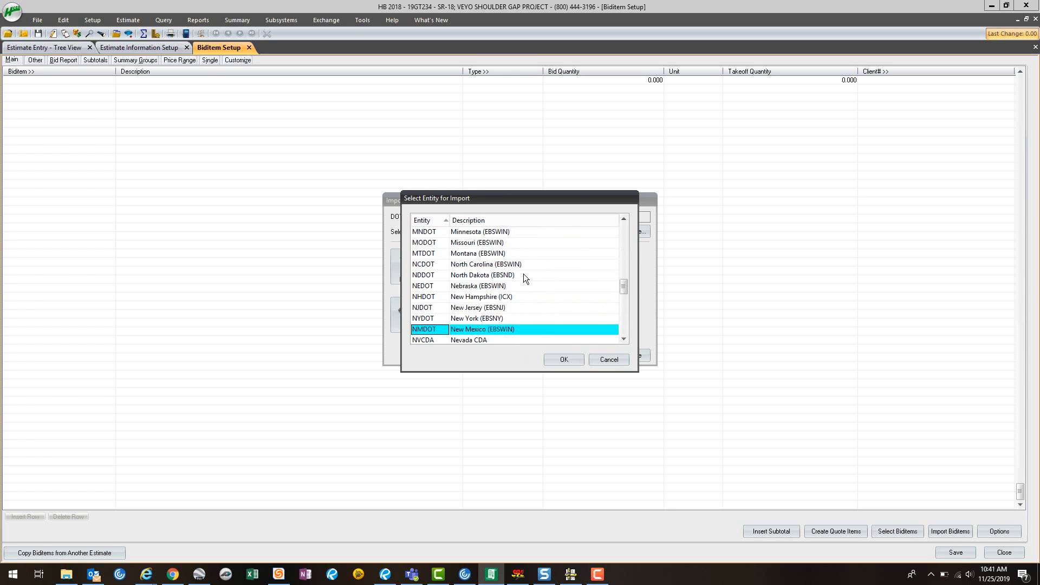
{"action": "key", "text": "Down"}
{"action": "key", "text": "Down"}
{"action": "key", "text": "Down"}
{"action": "key", "text": "Down"}
{"action": "key", "text": "Down"}
{"action": "key", "text": "Down"}
{"action": "key", "text": "Down"}
{"action": "key", "text": "Down"}
{"action": "key", "text": "Down"}
{"action": "key", "text": "Down"}
{"action": "key", "text": "Down"}
{"action": "key", "text": "Down"}
{"action": "key", "text": "Down"}
{"action": "key", "text": "Down"}
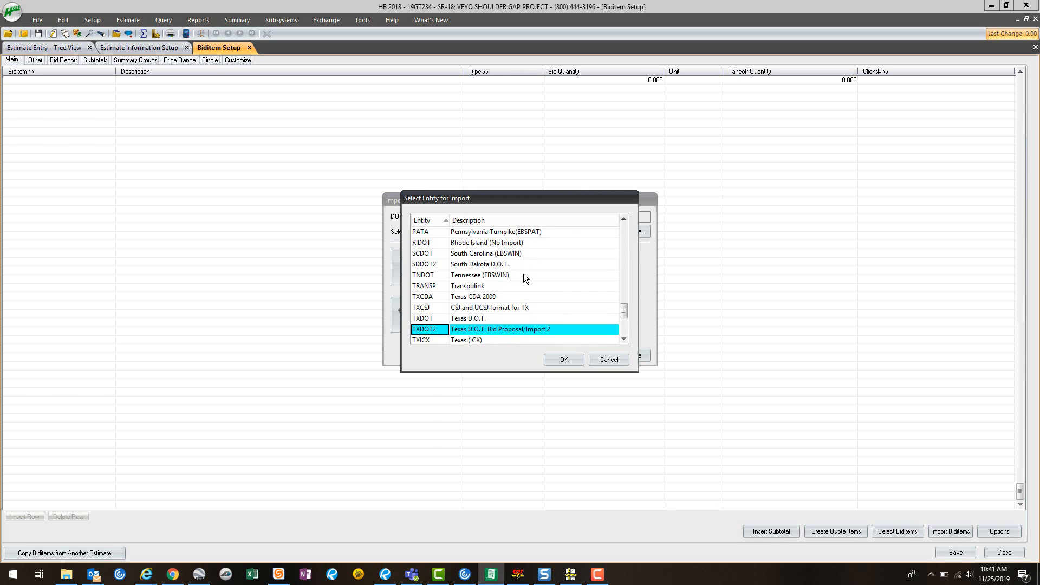
{"action": "key", "text": "Up"}
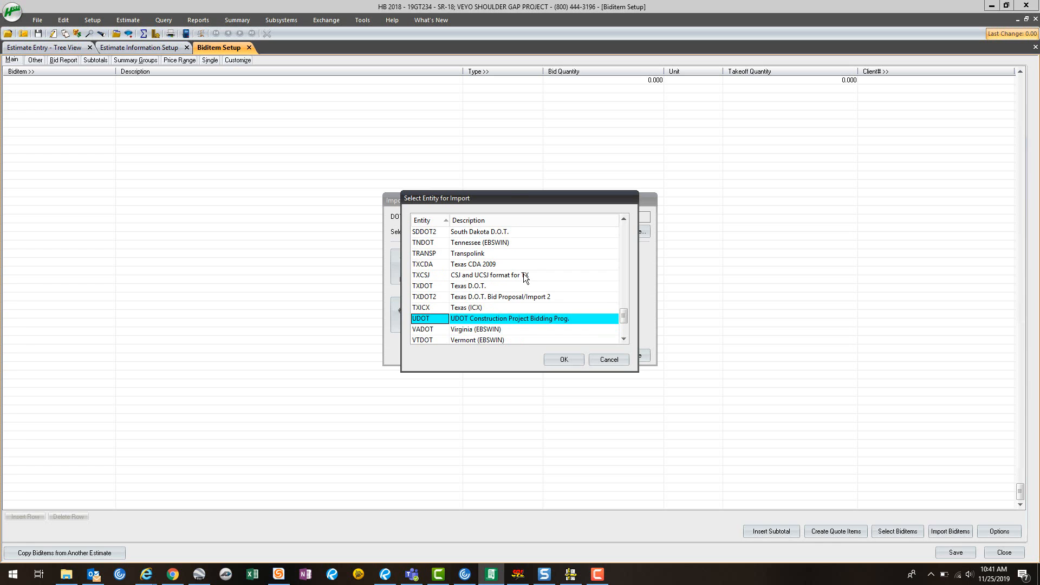
{"action": "left_click", "coordinate": [564, 360]}
Choose SR-18 Export HB from the ebs folder as the DOT import file
{"action": "left_click", "coordinate": [631, 231]}
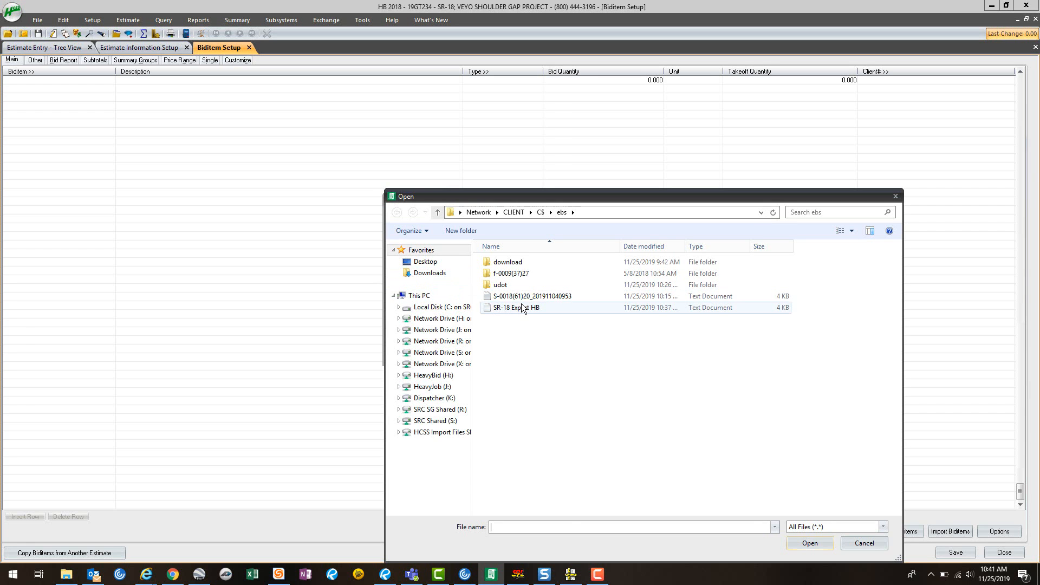
{"action": "left_click", "coordinate": [524, 310]}
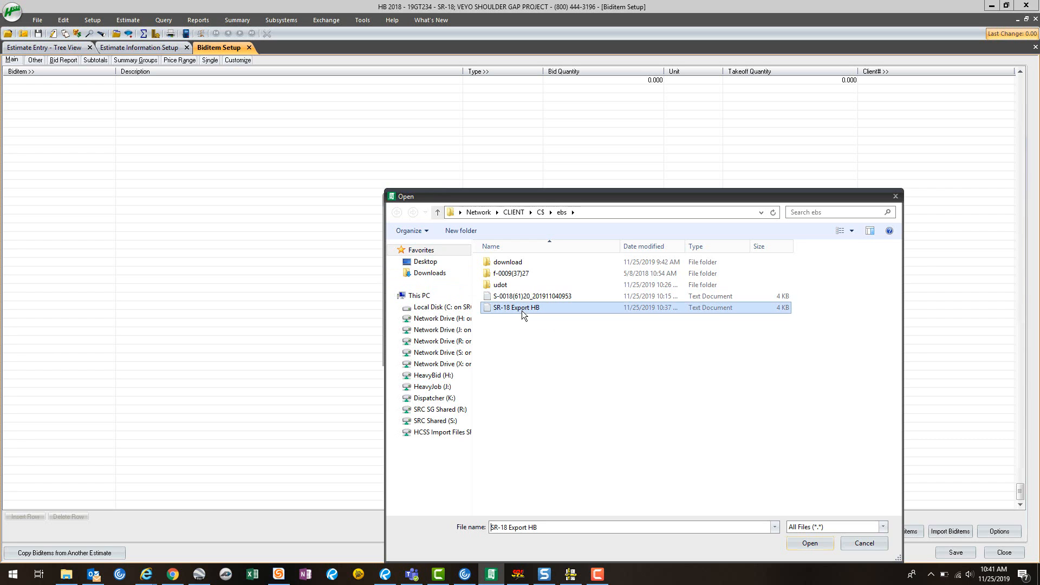
{"action": "left_click", "coordinate": [797, 542]}
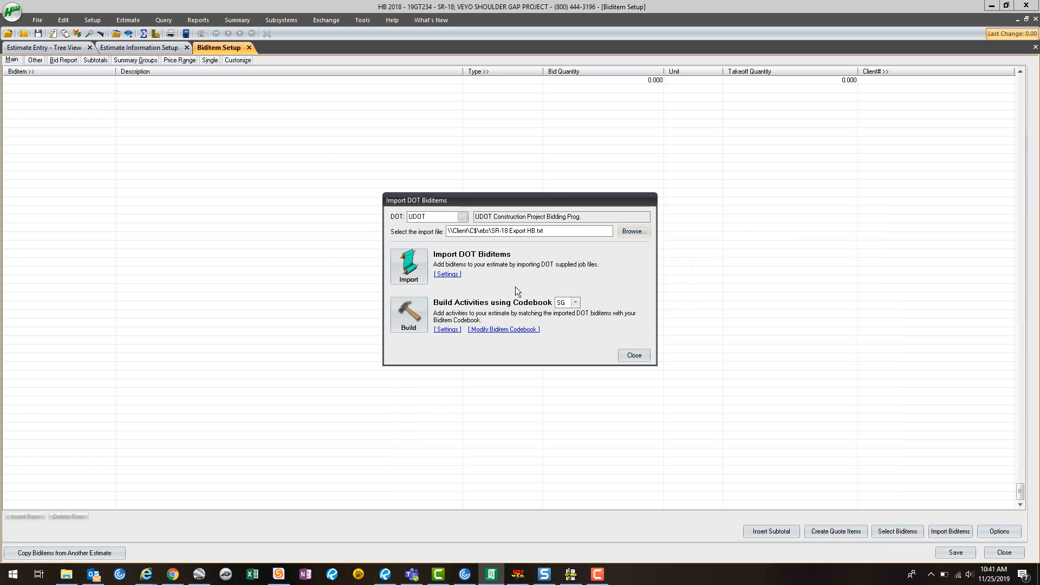
Check the DOT import preferences, select SG as the activity codebook, and import the biditems from the chosen UDOT file
{"action": "left_click", "coordinate": [448, 274]}
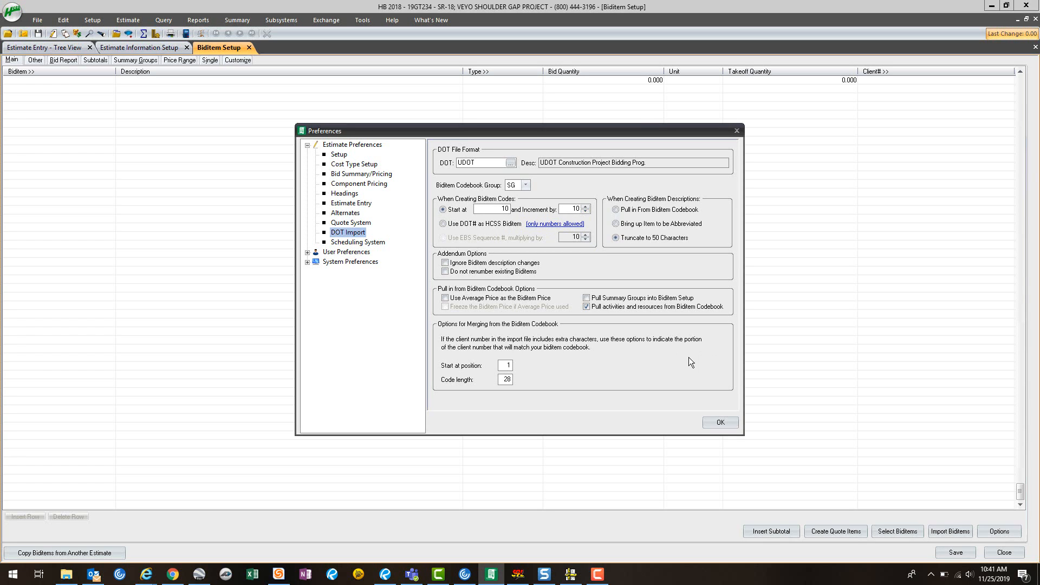
{"action": "left_click", "coordinate": [713, 422]}
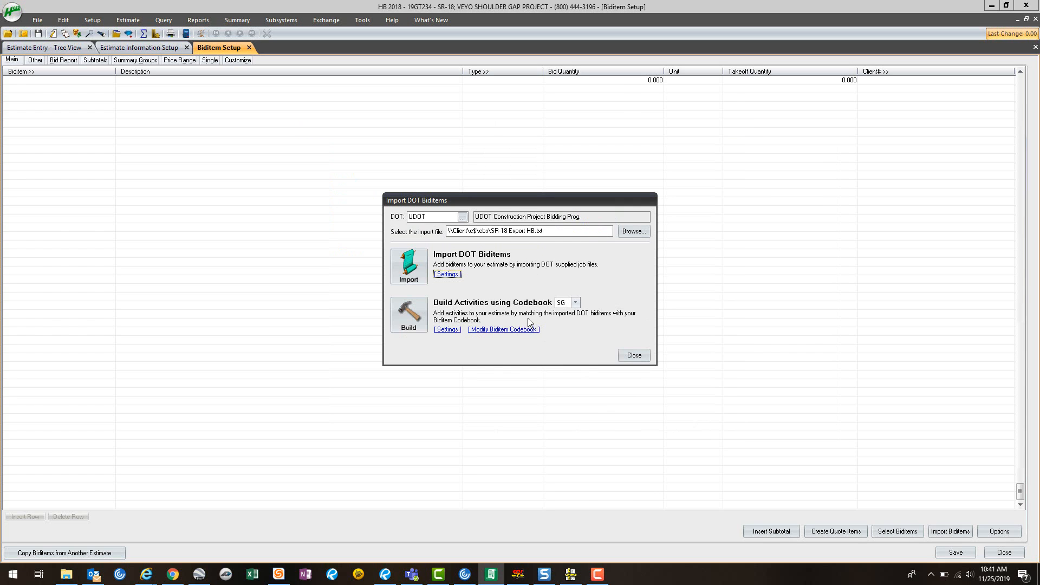
{"action": "left_click", "coordinate": [576, 304]}
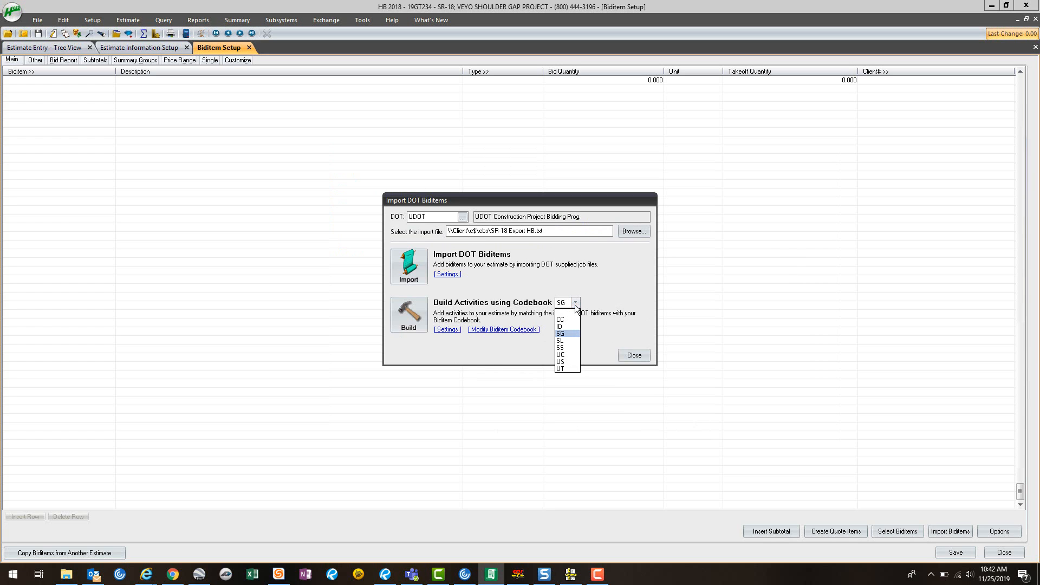
{"action": "left_click", "coordinate": [565, 334]}
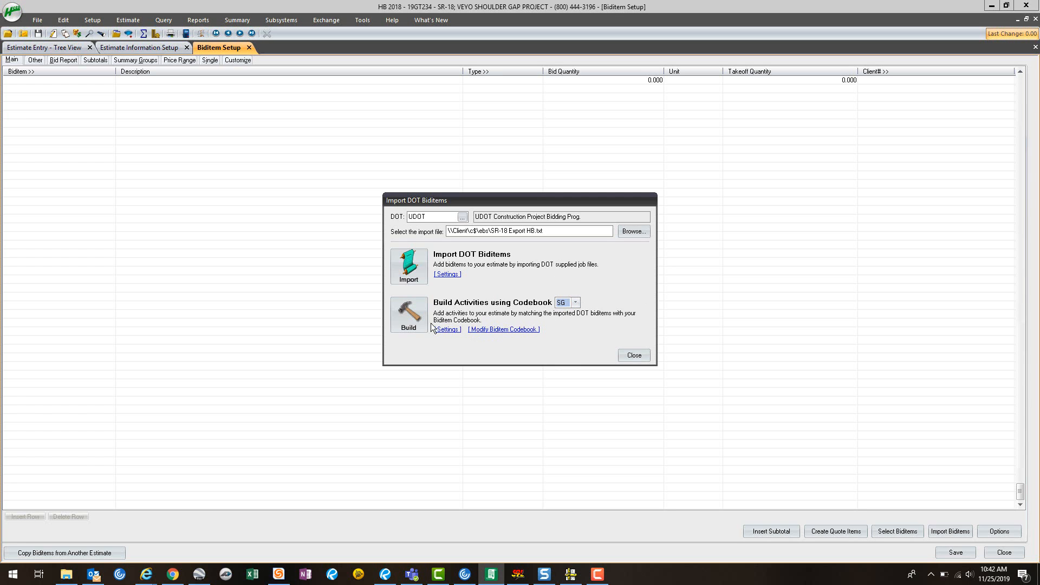
{"action": "left_click", "coordinate": [409, 270]}
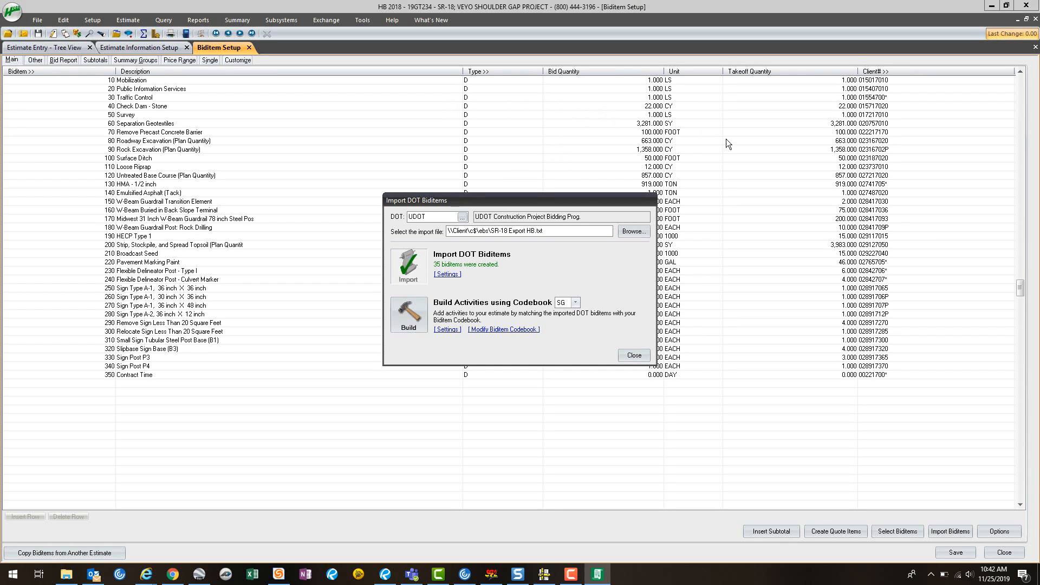
Build activities for the imported biditems from codebook SG, backing up the estimate first, and return to the estimate entry tree view
{"action": "left_click", "coordinate": [411, 322]}
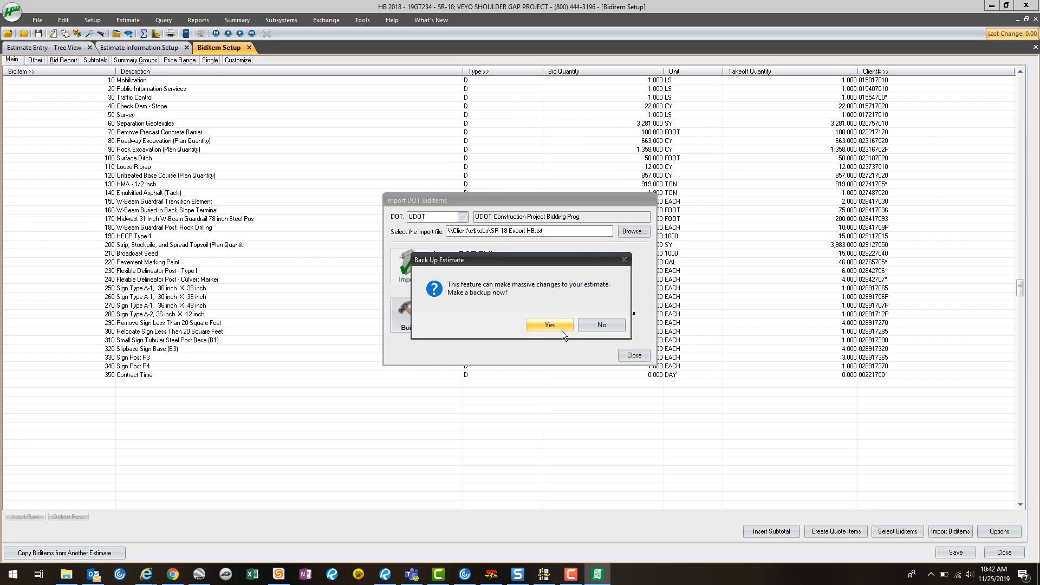
{"action": "left_click", "coordinate": [549, 325]}
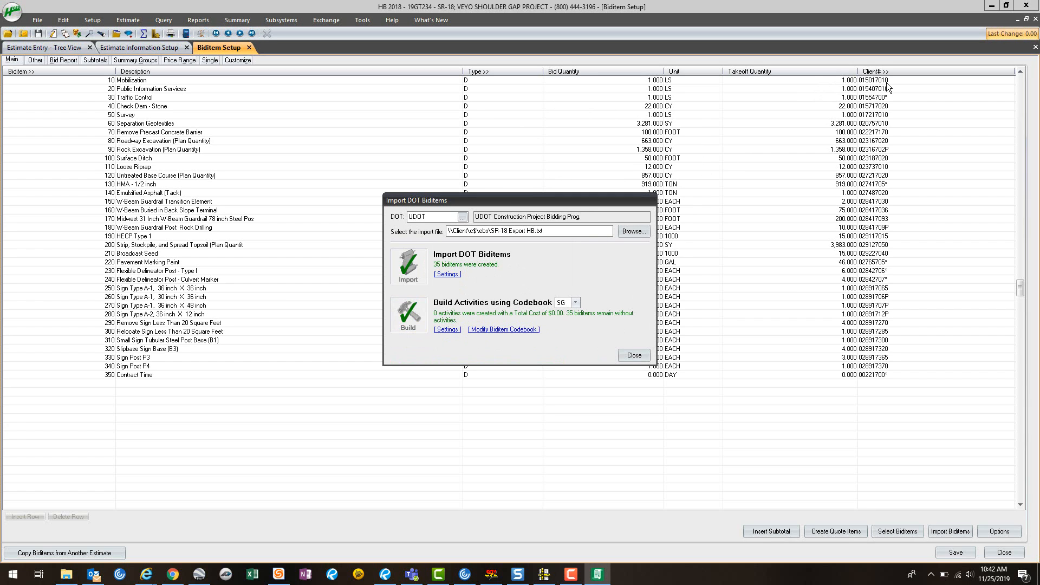
{"action": "left_click", "coordinate": [633, 355]}
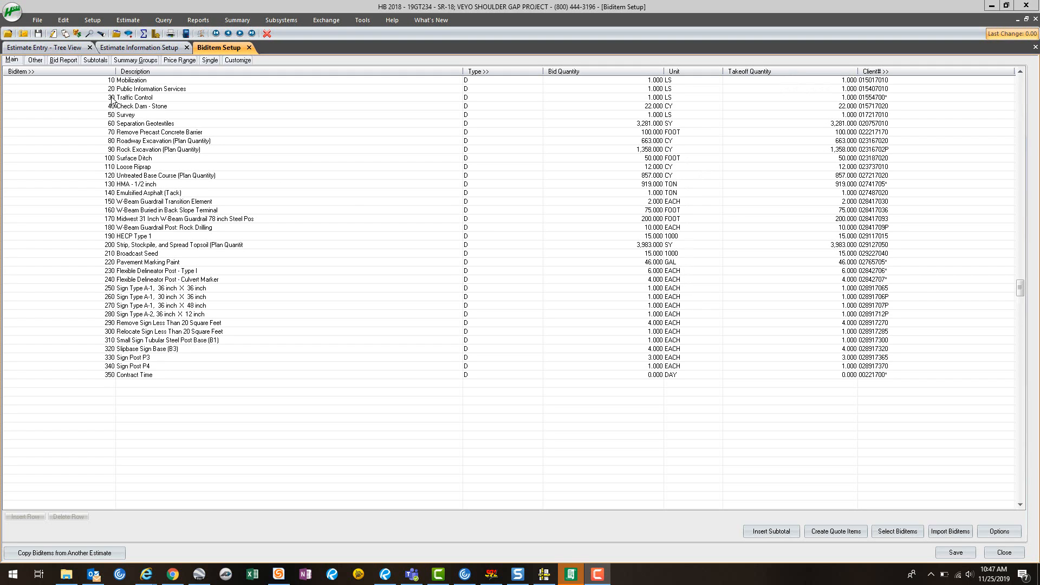
{"action": "left_click", "coordinate": [57, 48]}
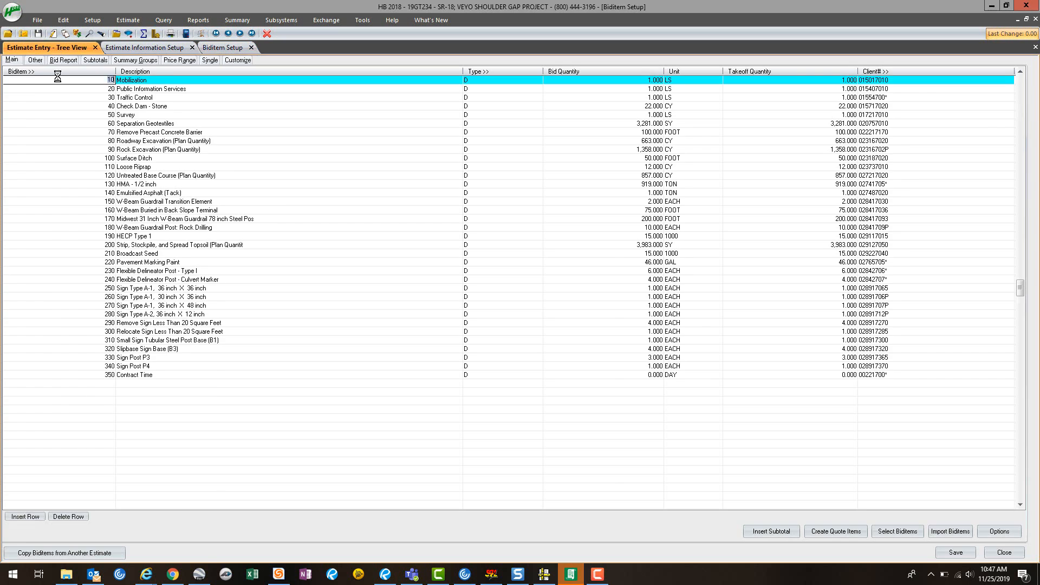